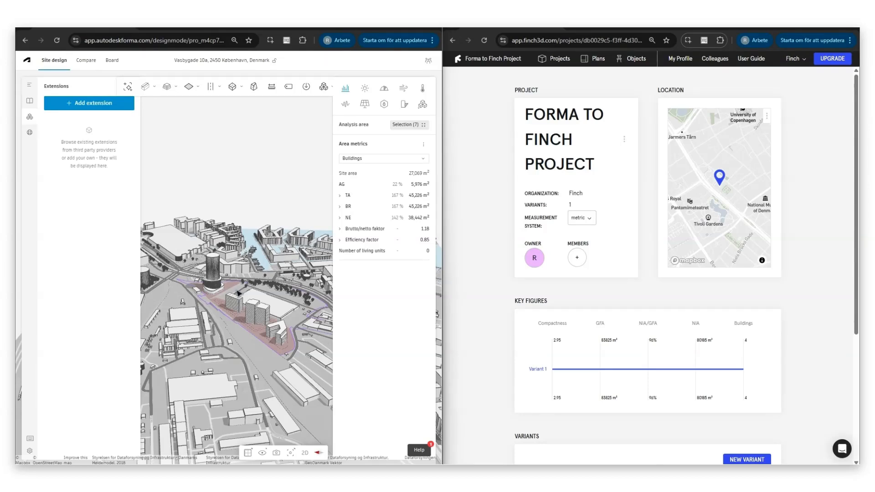
{"action": "left_click_drag", "start_coordinate": [236, 196], "coordinate": [253, 241]}
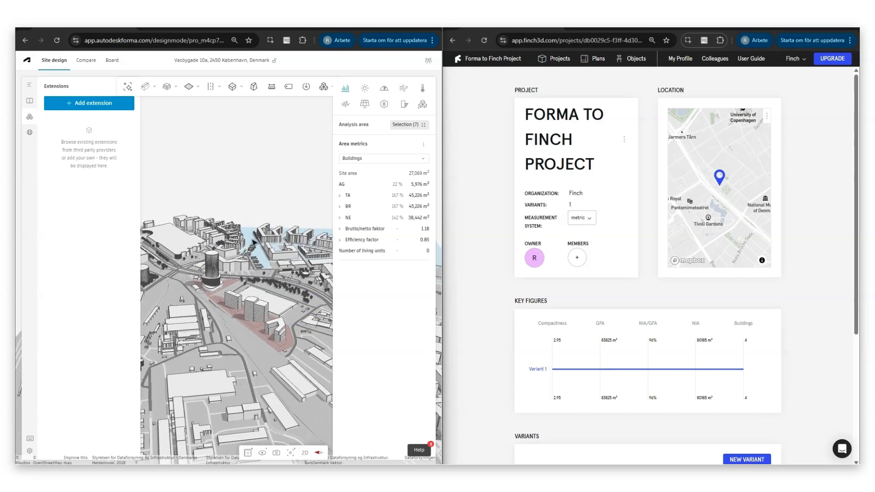
{"action": "scroll", "coordinate": [268, 347], "scroll_direction": "up", "scroll_amount": 1}
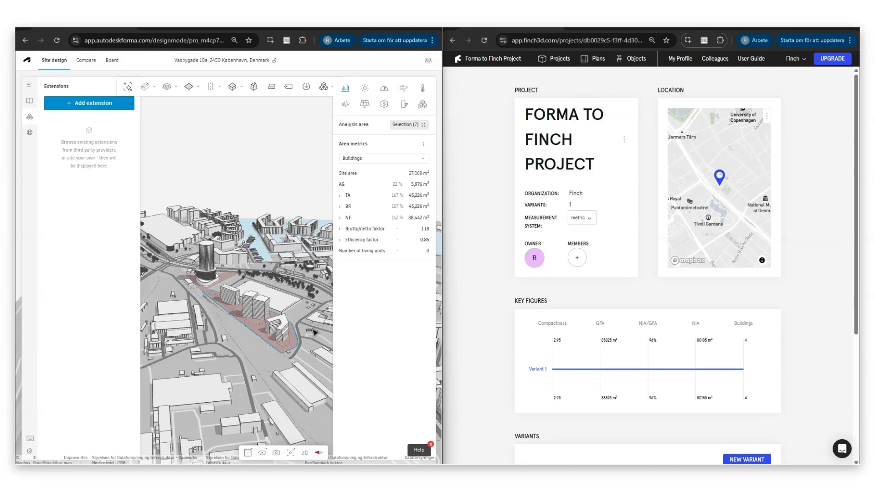
{"action": "scroll", "coordinate": [314, 333], "scroll_direction": "up", "scroll_amount": 1}
{"action": "scroll", "coordinate": [283, 328], "scroll_direction": "up", "scroll_amount": 1}
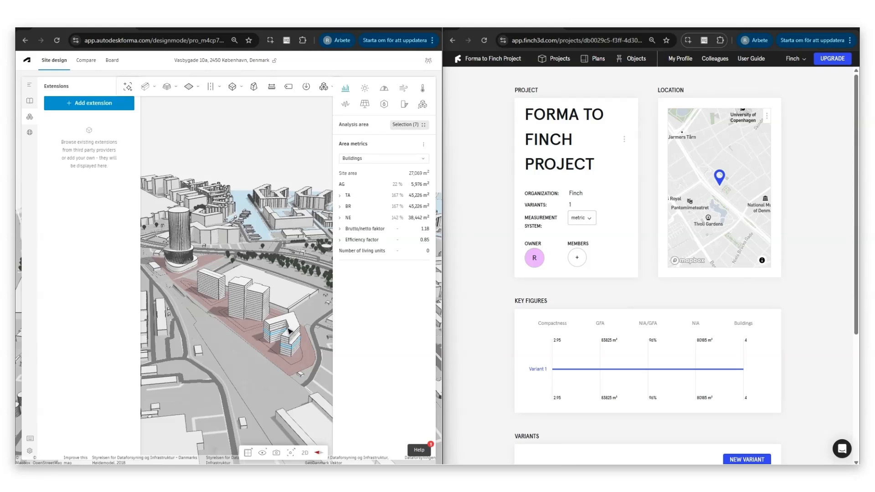
{"action": "left_click", "coordinate": [146, 88]}
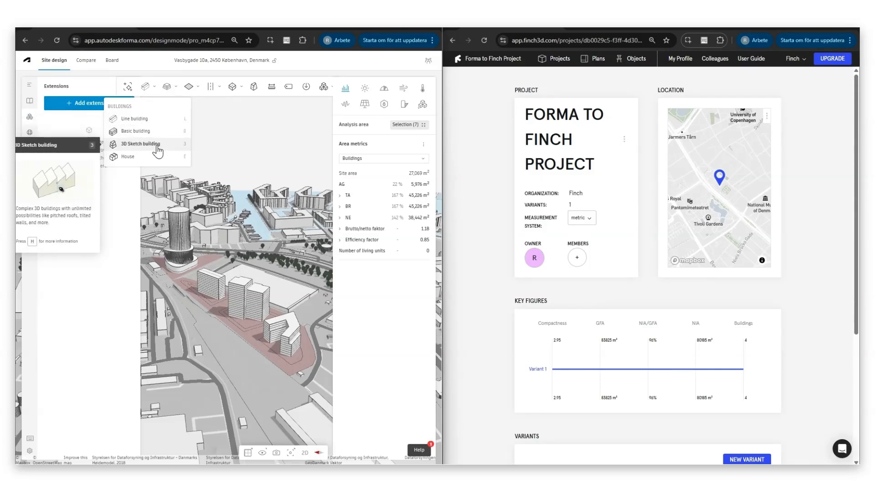
{"action": "left_click", "coordinate": [159, 119]}
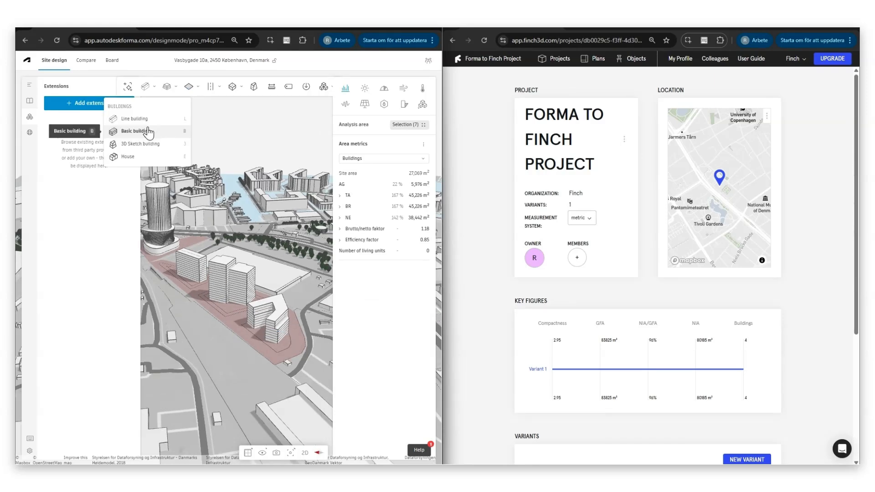
{"action": "left_click", "coordinate": [149, 132]}
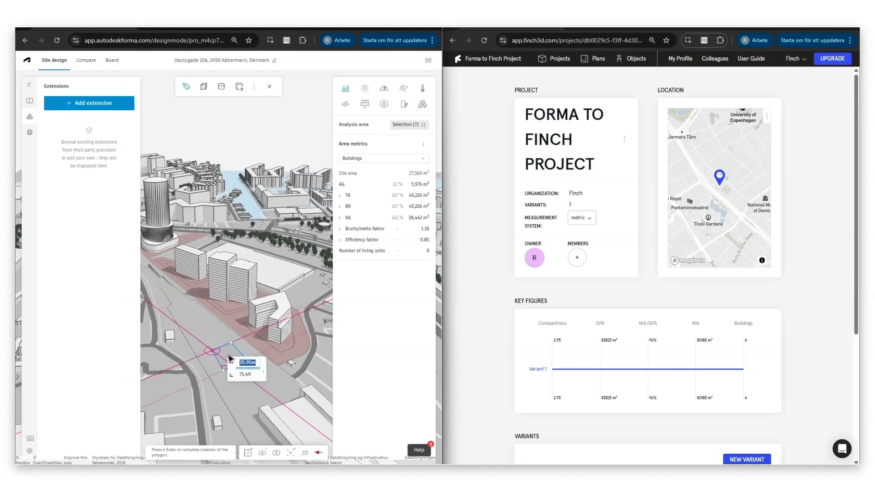
{"action": "left_click", "coordinate": [227, 315]}
{"action": "key", "text": "Delete"}
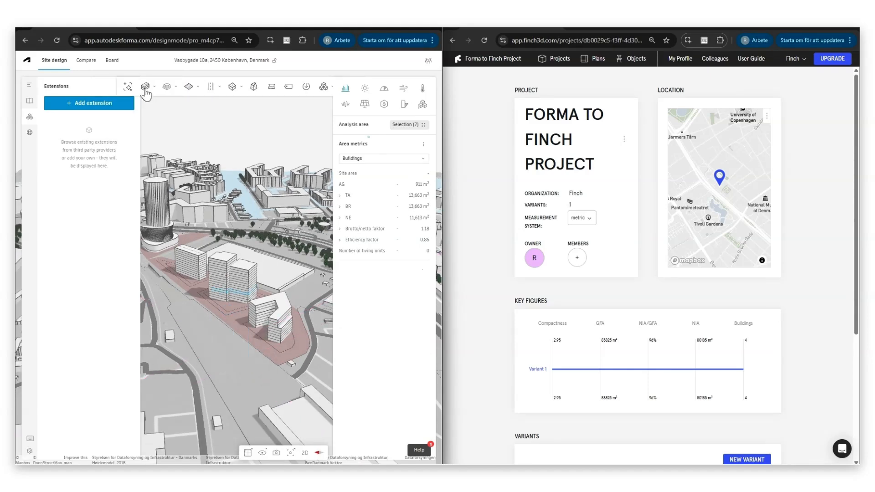
{"action": "left_click", "coordinate": [146, 91]}
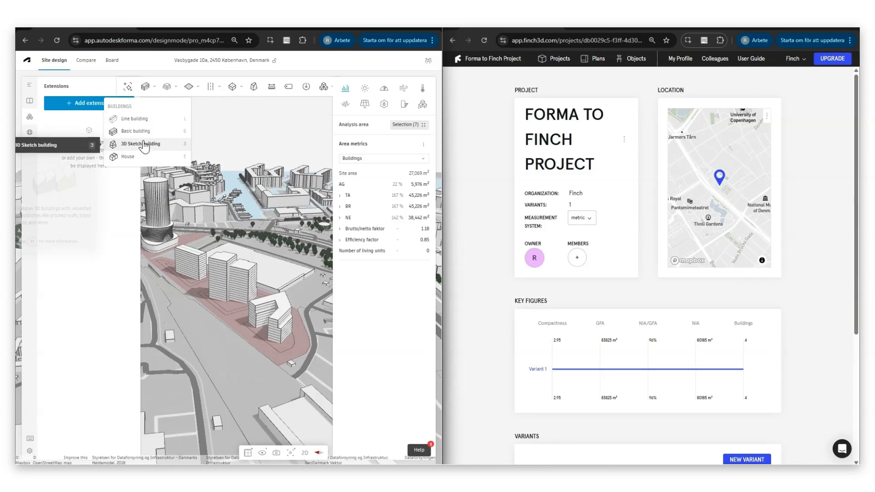
{"action": "left_click", "coordinate": [145, 147]}
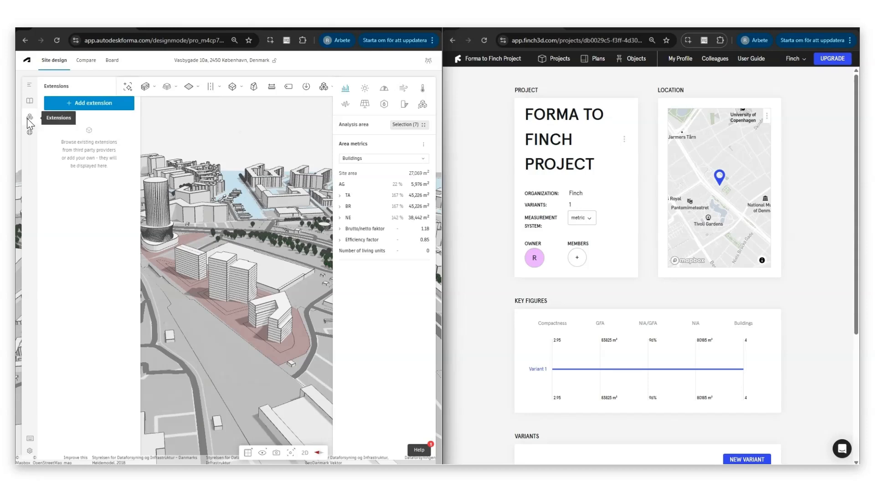
- Add the Finch extension from the App Store, agree to its terms, and open the installed extension
{"action": "left_click", "coordinate": [86, 107]}
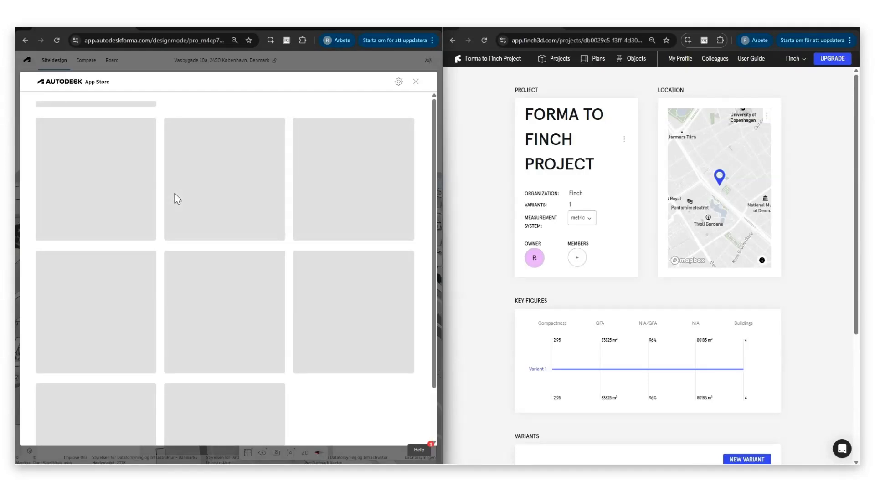
{"action": "scroll", "coordinate": [183, 205], "scroll_direction": "down", "scroll_amount": 5}
{"action": "left_click", "coordinate": [96, 272]}
{"action": "left_click", "coordinate": [93, 387]}
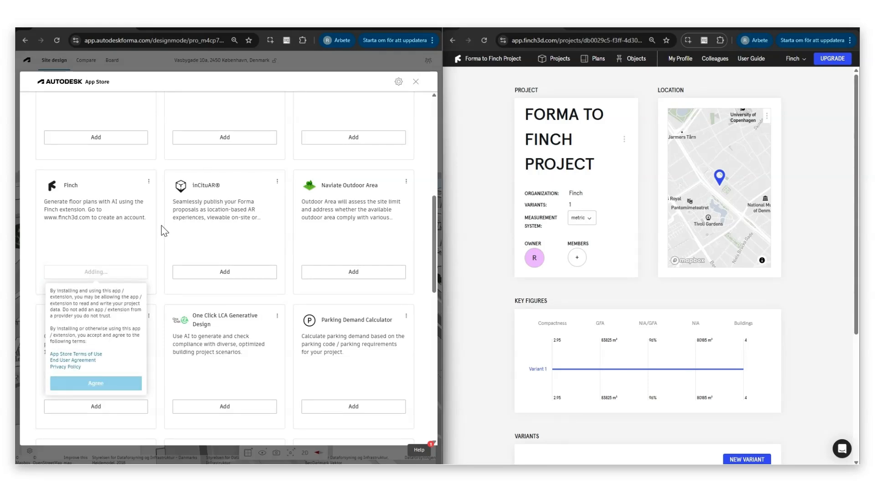
{"action": "left_click", "coordinate": [417, 83]}
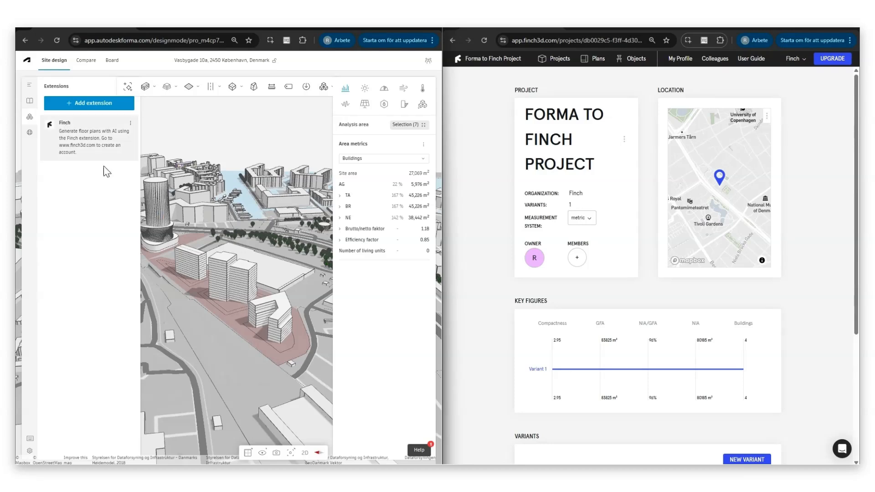
{"action": "left_click", "coordinate": [83, 145]}
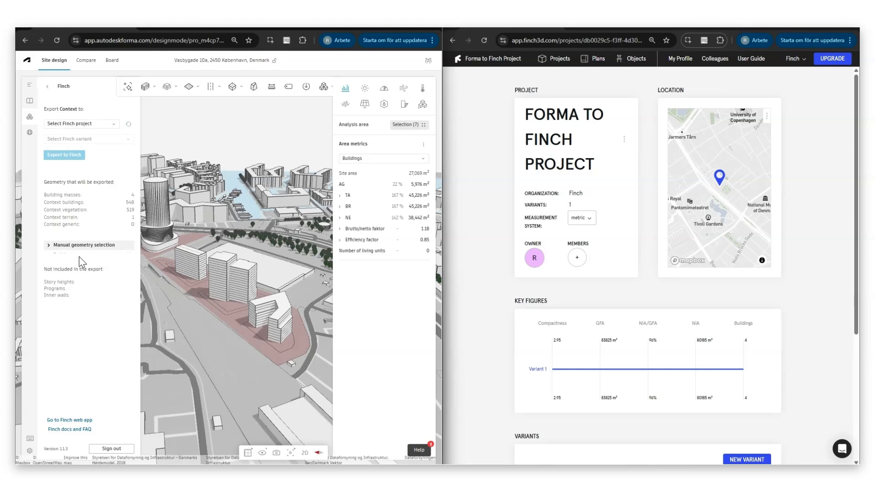
- Switch to the Finch web app and create two new variants in the project, named Context and Building A
{"action": "left_click", "coordinate": [499, 213]}
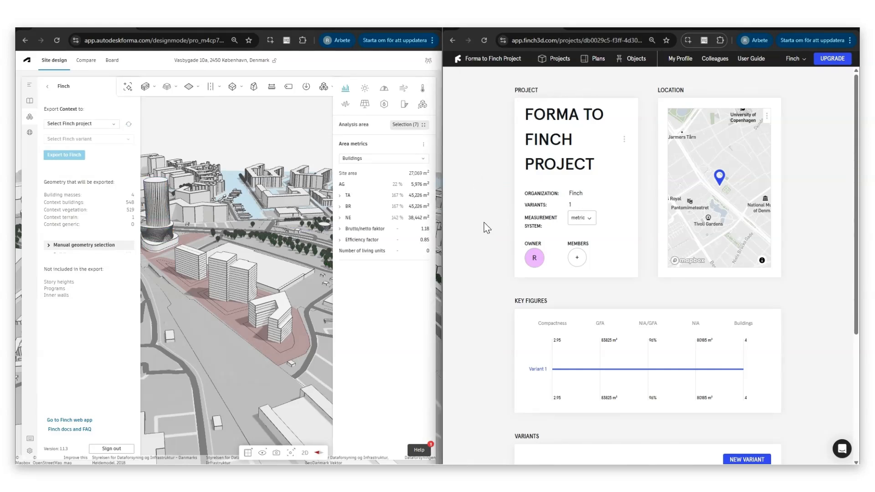
{"action": "scroll", "coordinate": [483, 246], "scroll_direction": "down", "scroll_amount": 4}
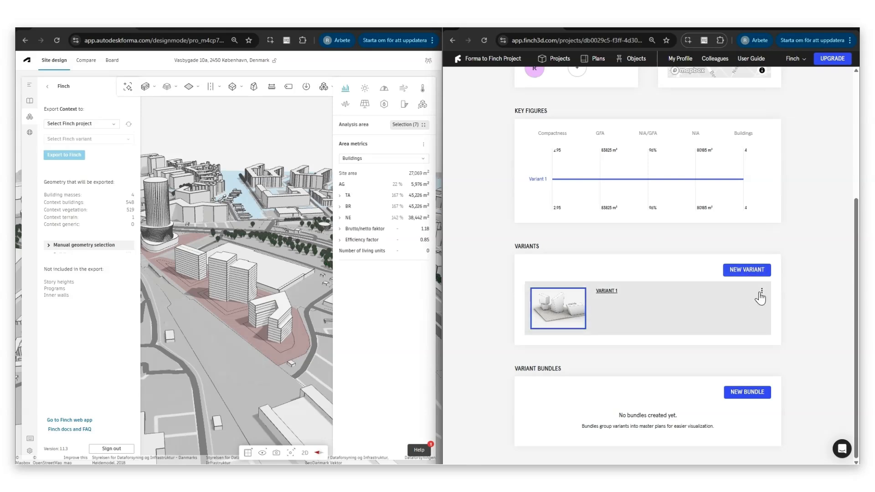
{"action": "left_click", "coordinate": [731, 270]}
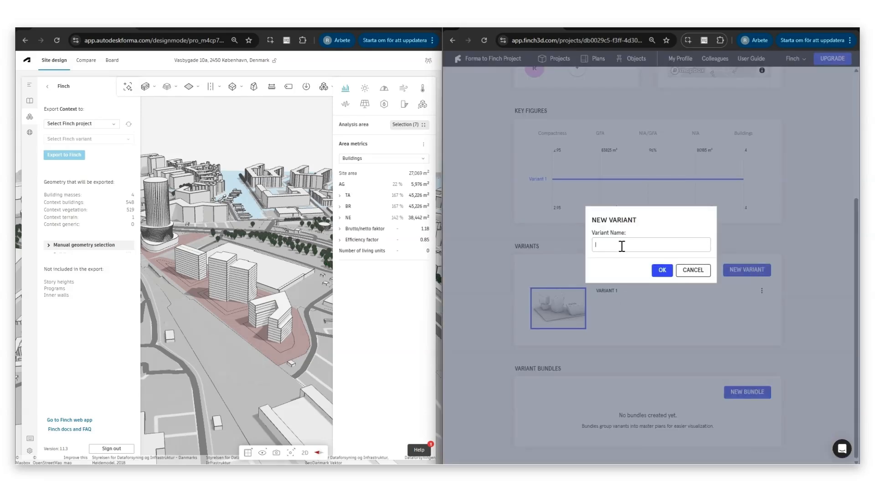
{"action": "type", "text": "Context"}
{"action": "left_click", "coordinate": [656, 272]}
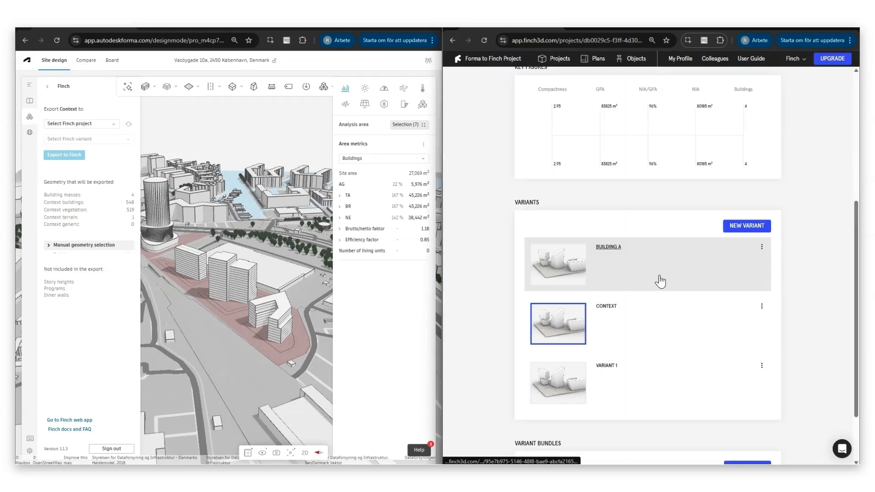
{"action": "scroll", "coordinate": [235, 254], "scroll_direction": "down", "scroll_amount": 2}
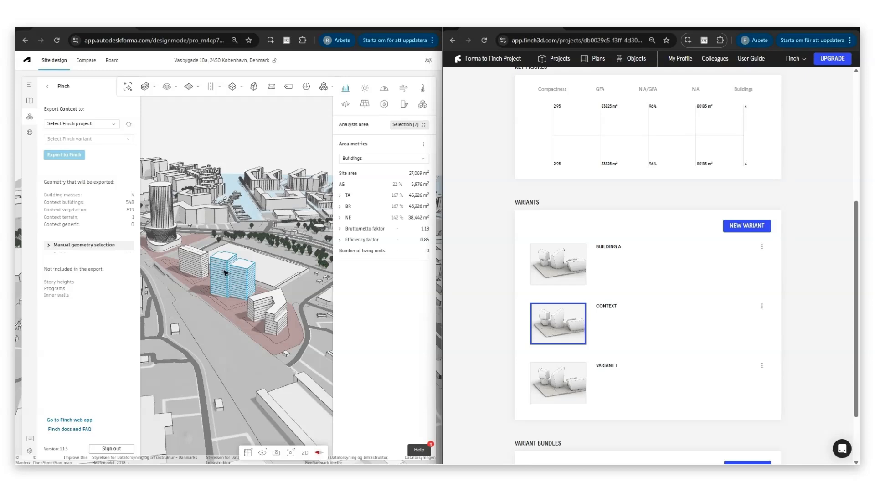
- In Forma's Finch extension, set the export destination to Variant 1 of the Forma to Finch Project
{"action": "scroll", "coordinate": [207, 267], "scroll_direction": "up", "scroll_amount": 1}
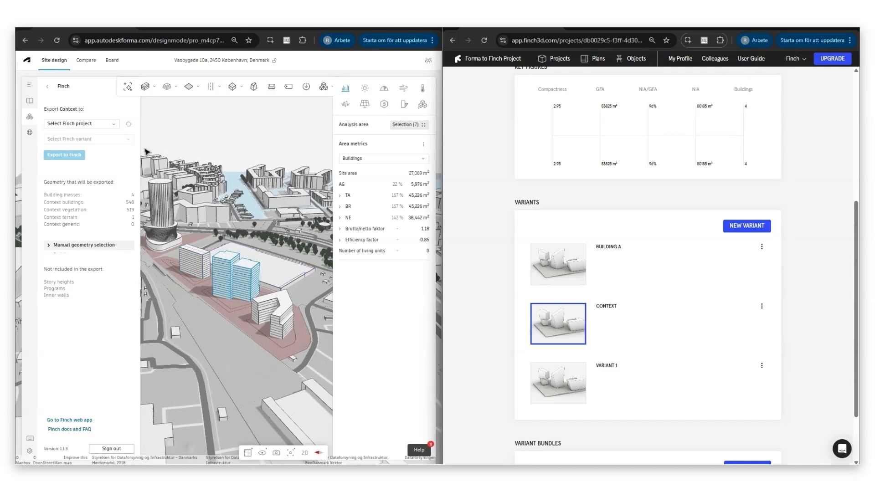
{"action": "left_click", "coordinate": [84, 125]}
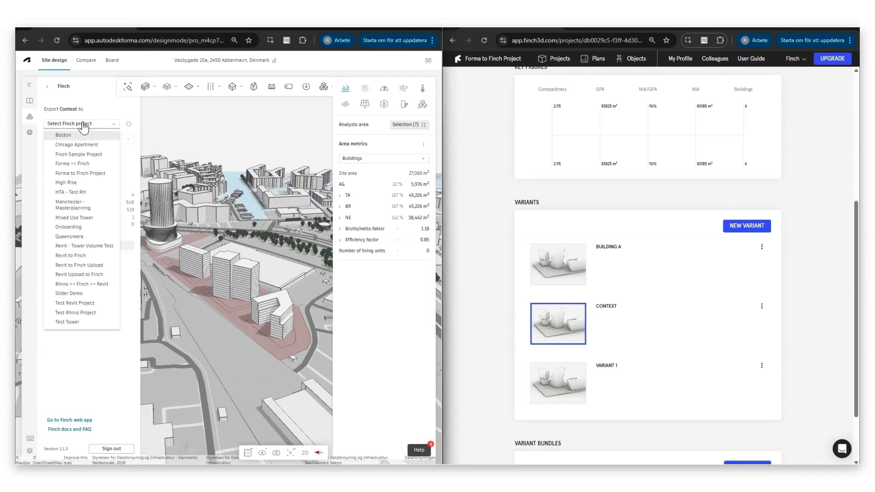
{"action": "left_click", "coordinate": [86, 174]}
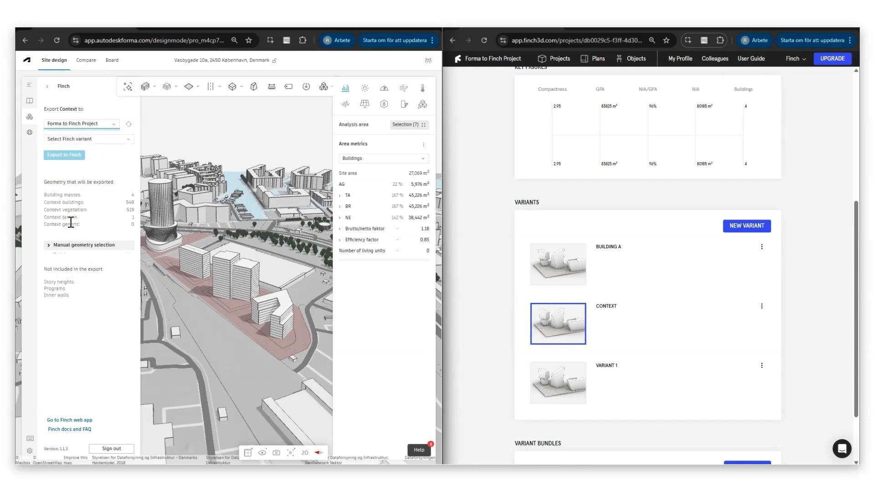
{"action": "left_click", "coordinate": [109, 143]}
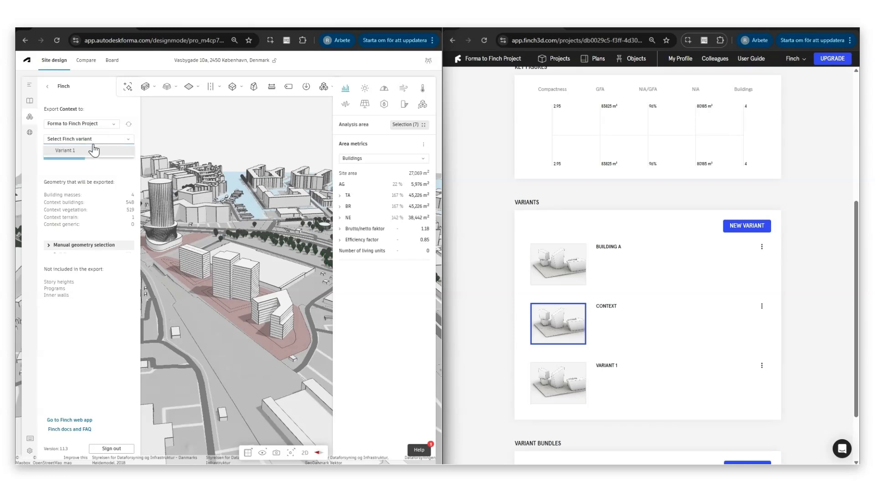
{"action": "left_click", "coordinate": [79, 154]}
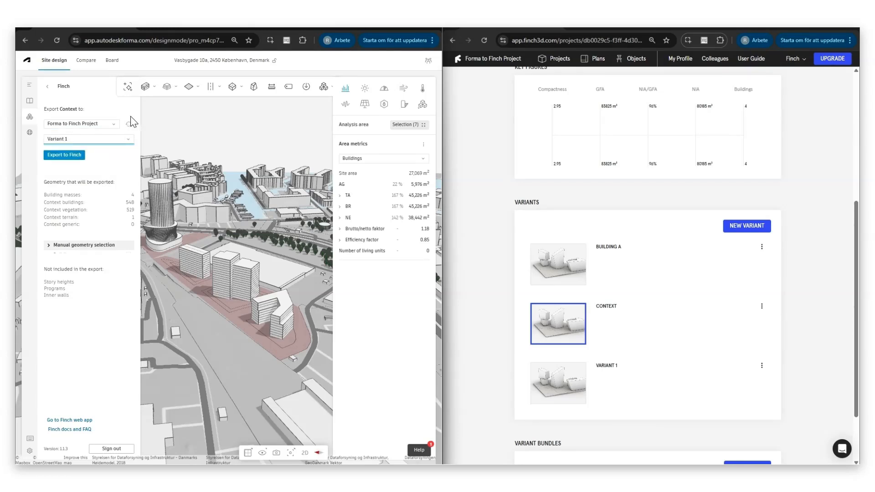
- Review the list of geometry for export and export the site's building masses and context to Finch
{"action": "left_click_drag", "start_coordinate": [43, 181], "coordinate": [133, 223]}
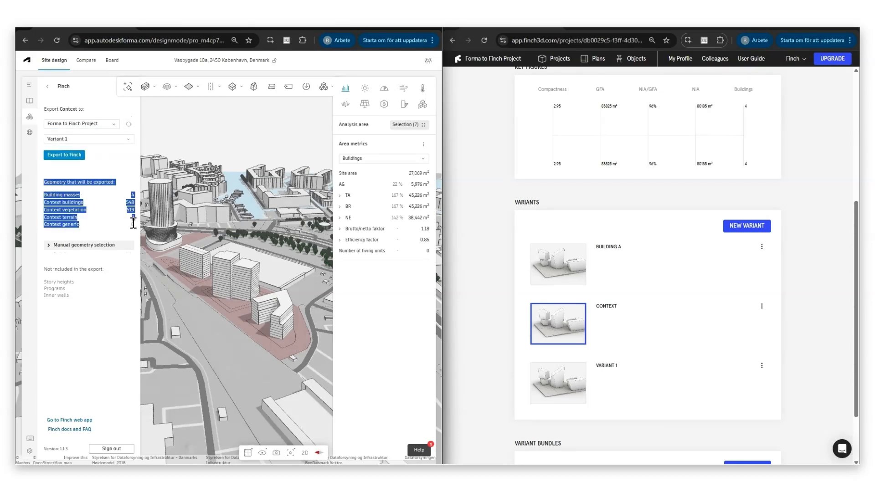
{"action": "left_click", "coordinate": [76, 184]}
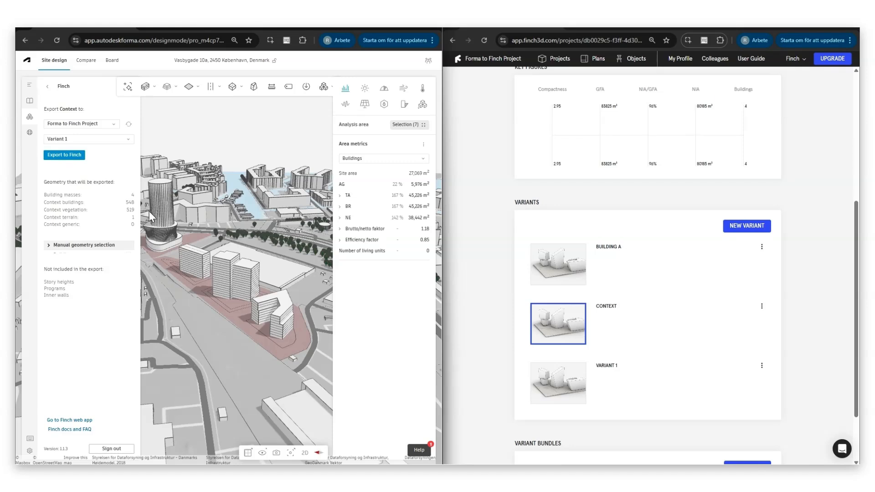
{"action": "scroll", "coordinate": [267, 243], "scroll_direction": "down", "scroll_amount": 2}
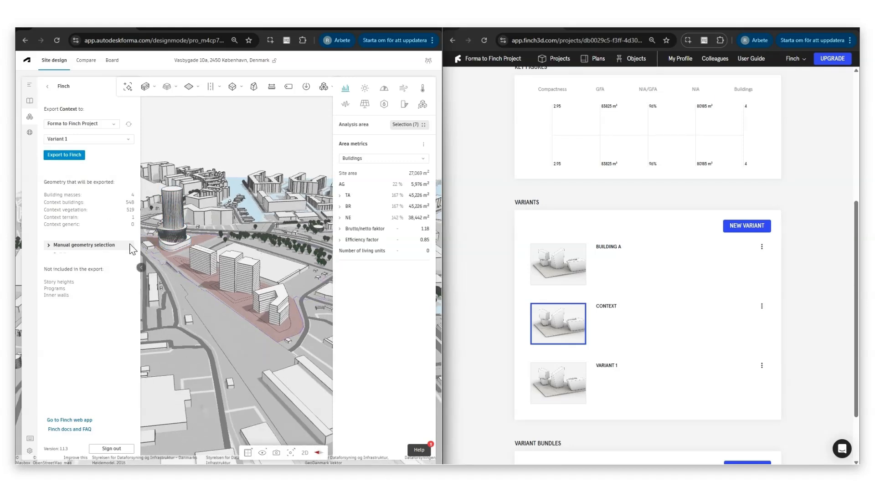
{"action": "left_click", "coordinate": [176, 193]}
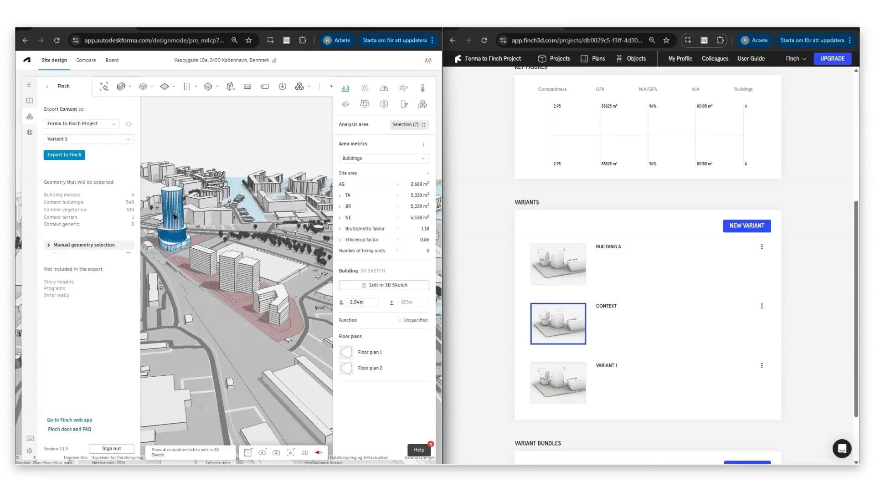
{"action": "left_click", "coordinate": [150, 205]}
{"action": "double_click", "coordinate": [130, 209]}
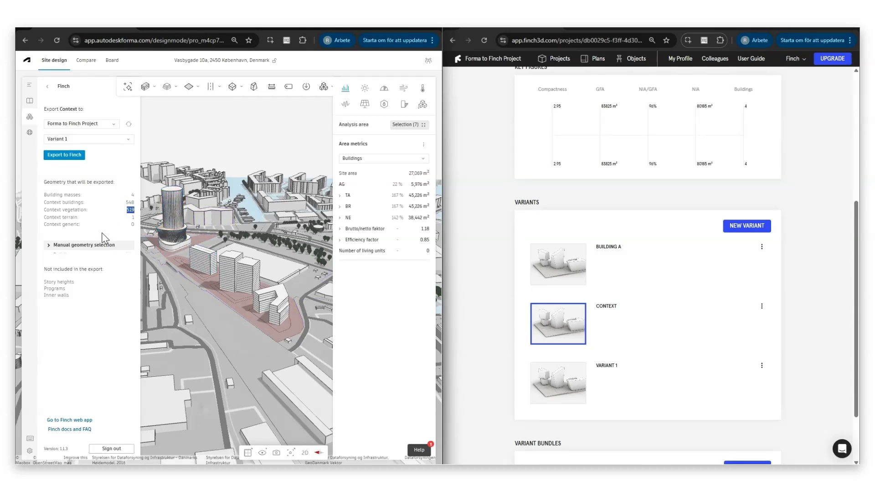
{"action": "left_click", "coordinate": [66, 156]}
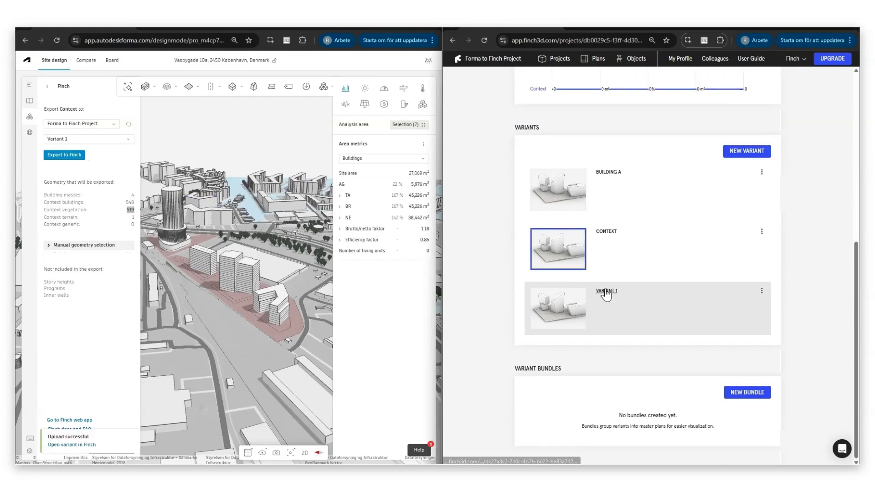
- Open Variant 1 in the Finch web app and show the edge lines on the imported building masses
{"action": "left_click", "coordinate": [514, 304]}
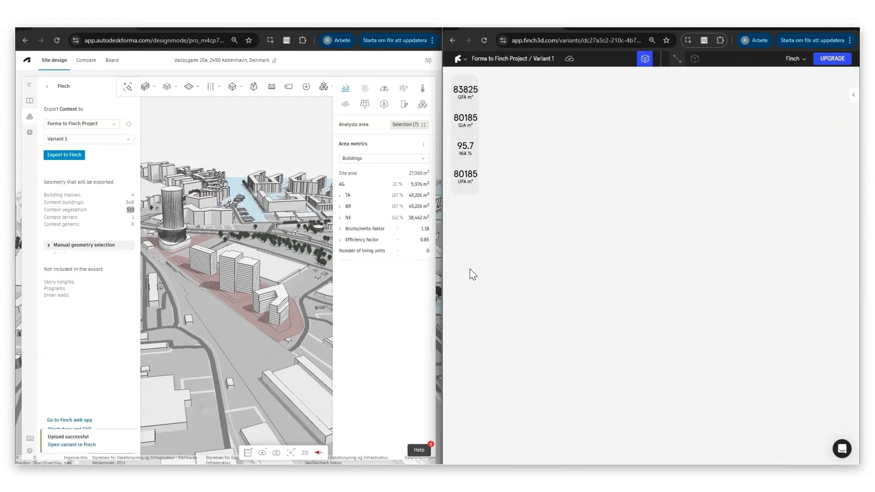
{"action": "left_click_drag", "start_coordinate": [558, 271], "coordinate": [582, 239]}
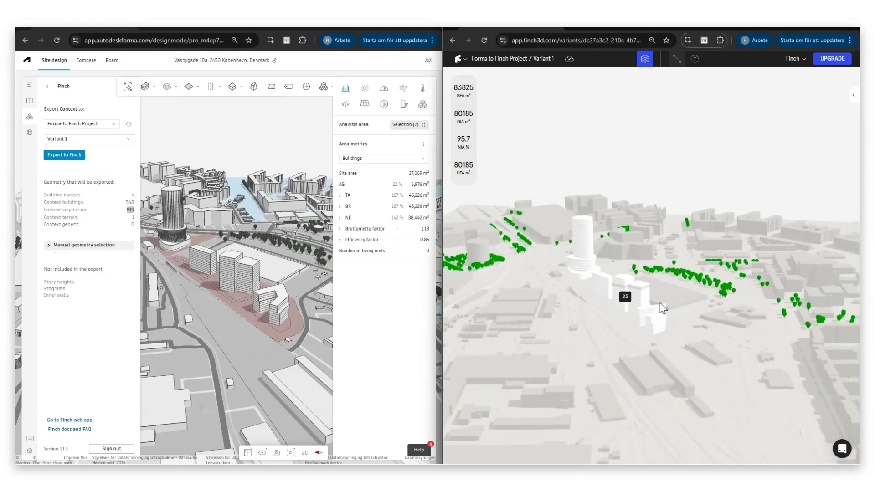
{"action": "left_click_drag", "start_coordinate": [696, 315], "coordinate": [731, 315]}
{"action": "right_click", "coordinate": [731, 316]}
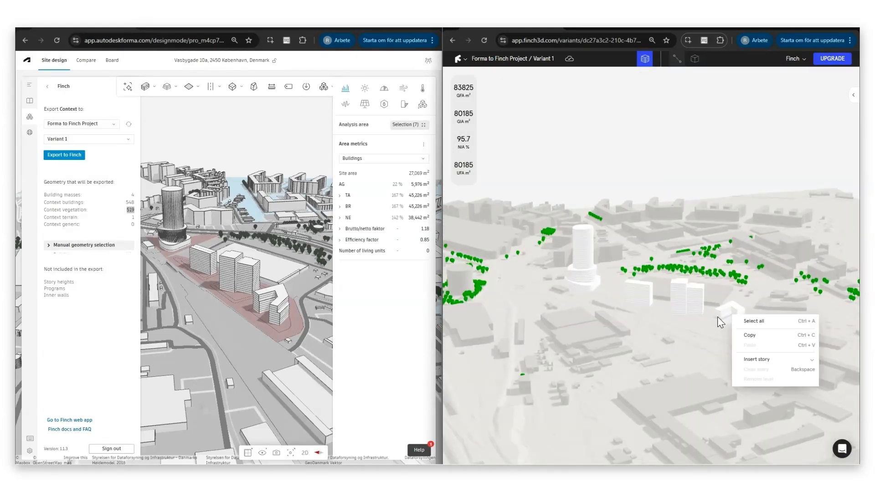
{"action": "scroll", "coordinate": [718, 317], "scroll_direction": "up", "scroll_amount": 4}
{"action": "left_click", "coordinate": [658, 278]}
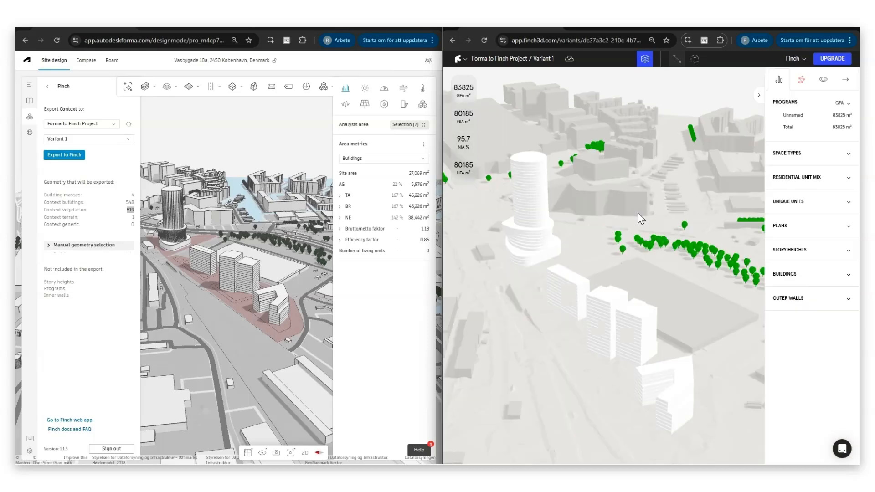
{"action": "left_click_drag", "start_coordinate": [640, 217], "coordinate": [612, 276]}
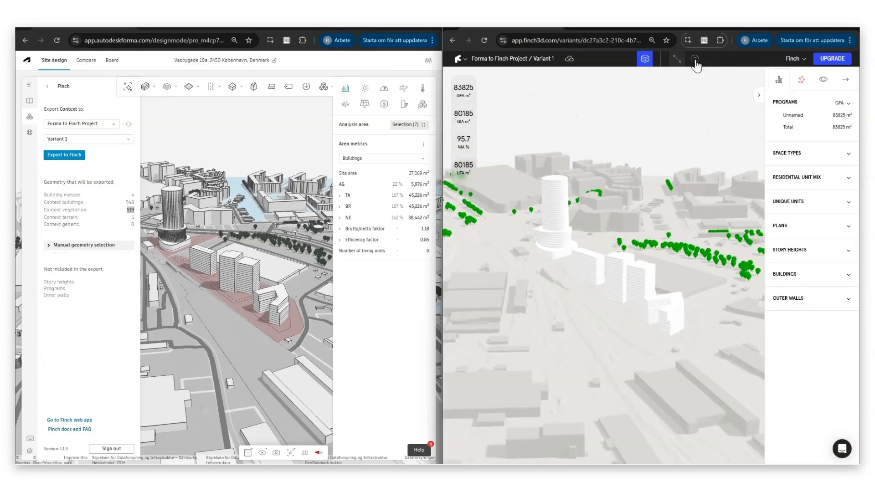
{"action": "left_click", "coordinate": [694, 58]}
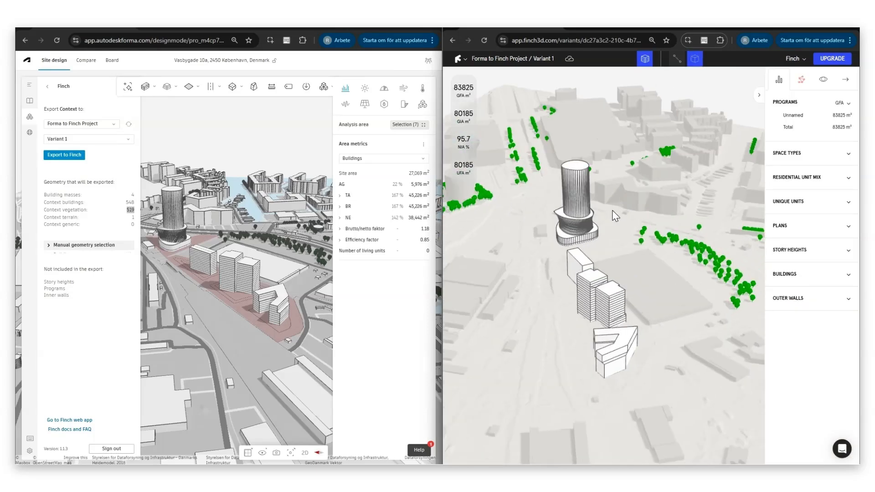
- Hide the mass edge lines in Finch's Variant 1 and open the manual geometry selection in Forma's Finch extension
{"action": "left_click", "coordinate": [694, 58]}
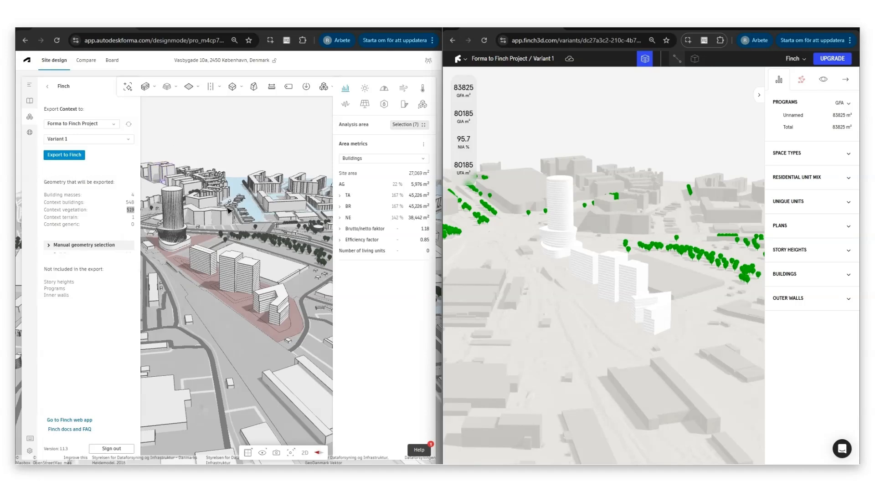
{"action": "left_click", "coordinate": [49, 246]}
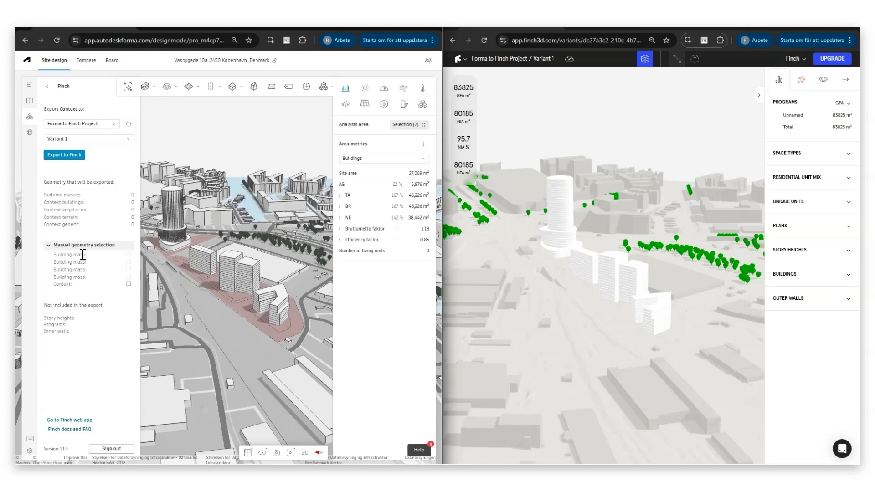
{"action": "left_click_drag", "start_coordinate": [44, 193], "coordinate": [133, 224]}
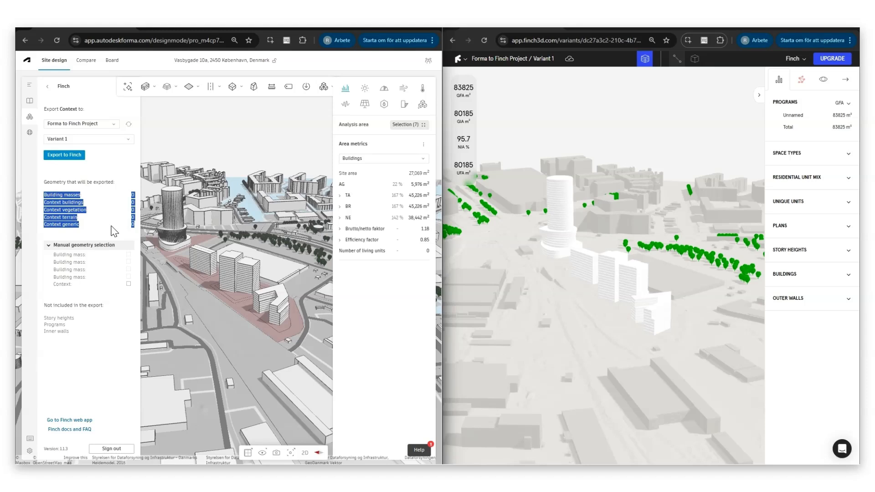
{"action": "left_click", "coordinate": [87, 176]}
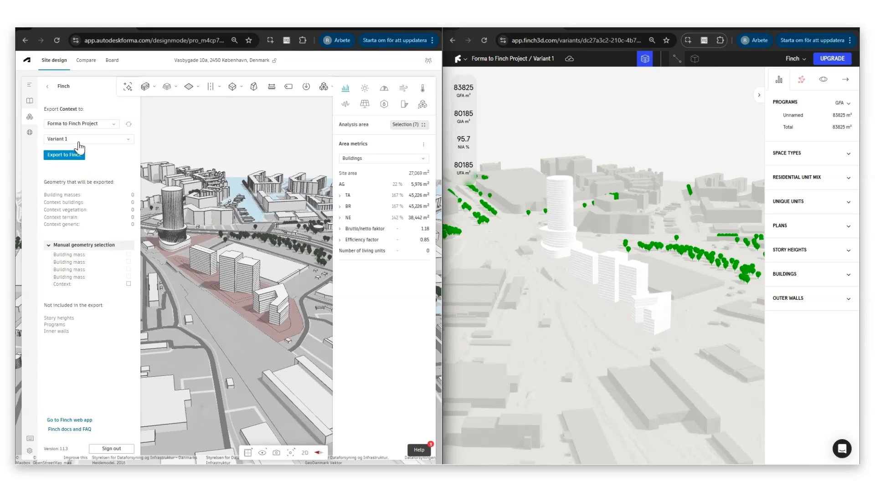
- Set the export destination to the Building A variant and select the angular building mass at the site's pointed end
{"action": "left_click", "coordinate": [87, 139]}
{"action": "left_click", "coordinate": [73, 150]}
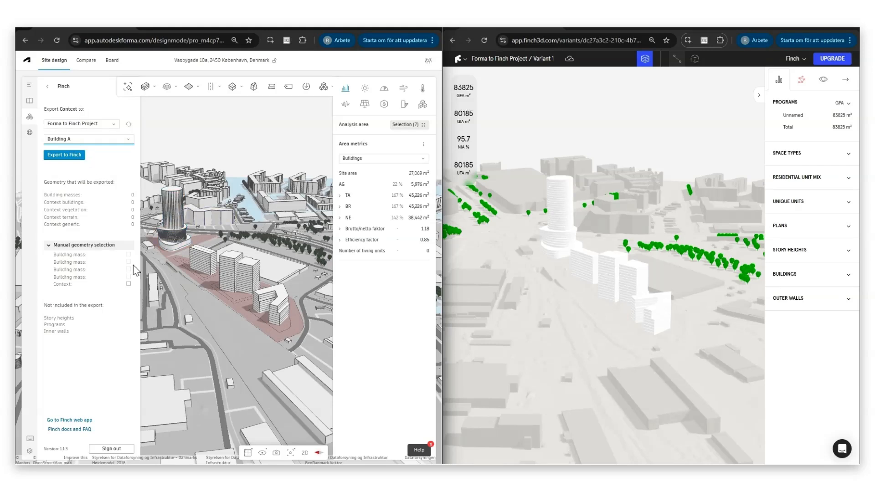
{"action": "scroll", "coordinate": [285, 294], "scroll_direction": "up", "scroll_amount": 2}
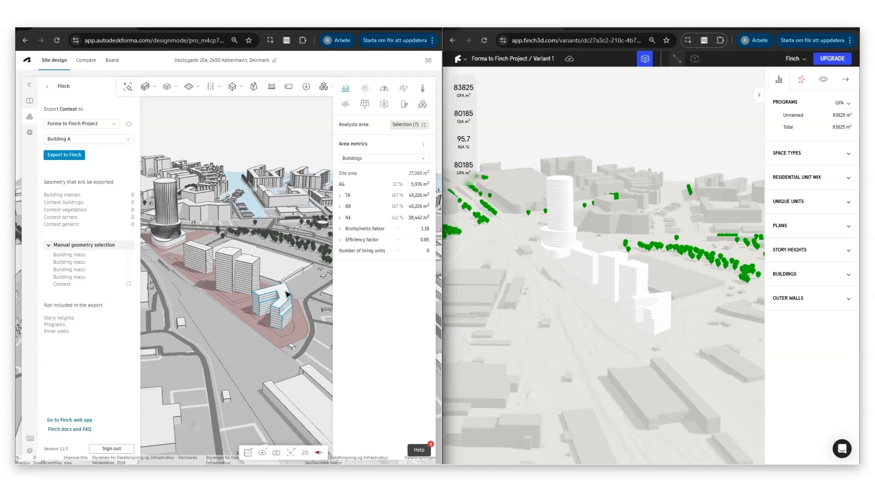
{"action": "left_click", "coordinate": [287, 294]}
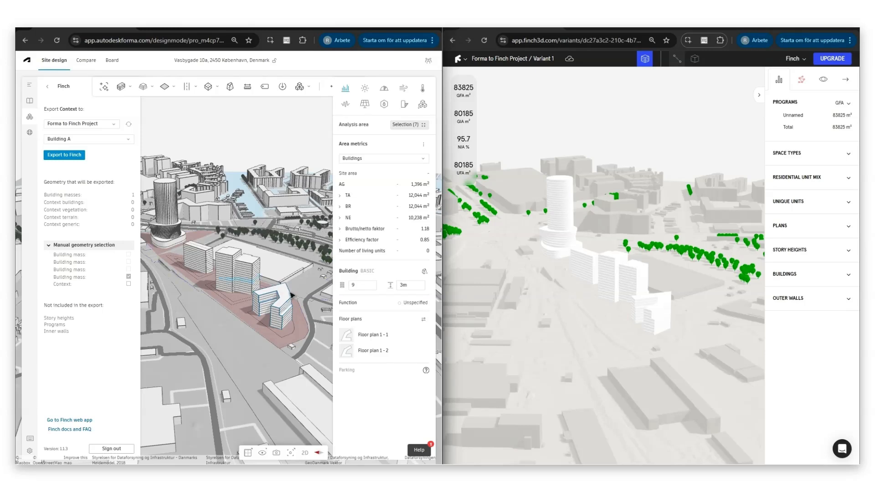
- Try including the context in the export, exclude it again and export only the selected building mass to Finch
{"action": "left_click", "coordinate": [128, 284]}
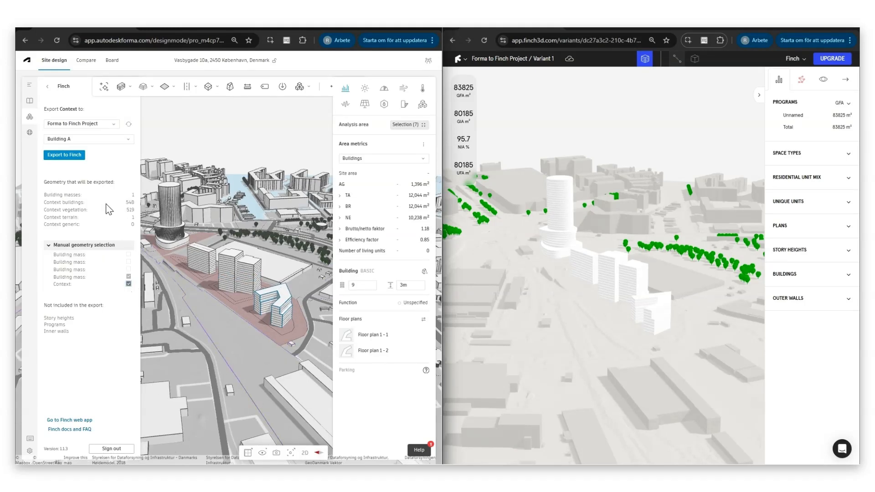
{"action": "left_click", "coordinate": [129, 283]}
{"action": "left_click", "coordinate": [68, 161]}
- Return to the Forma to Finch Project page in the Finch web app and open the Building A variant
{"action": "left_click", "coordinate": [501, 62]}
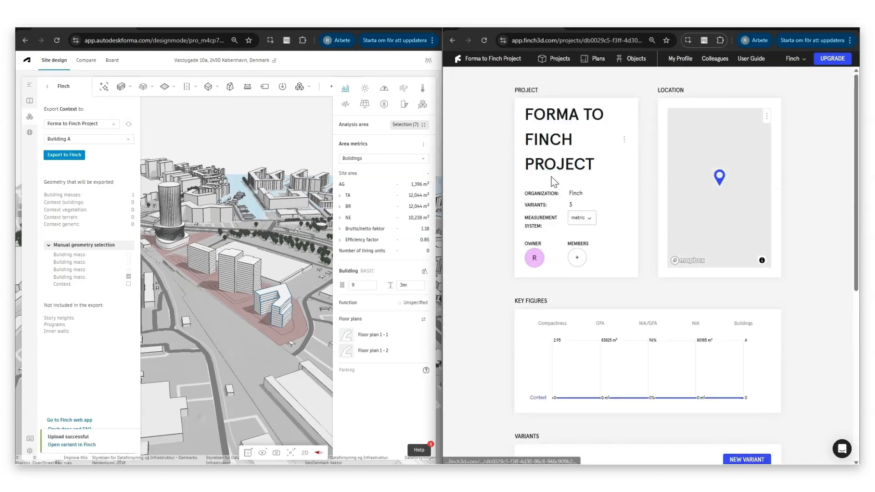
{"action": "scroll", "coordinate": [532, 181], "scroll_direction": "down", "scroll_amount": 3}
{"action": "scroll", "coordinate": [532, 181], "scroll_direction": "down", "scroll_amount": 4}
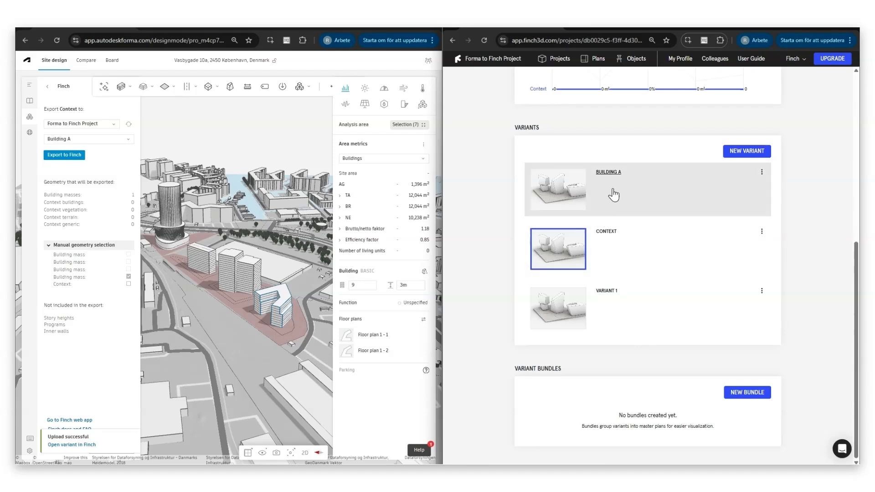
{"action": "left_click", "coordinate": [611, 191]}
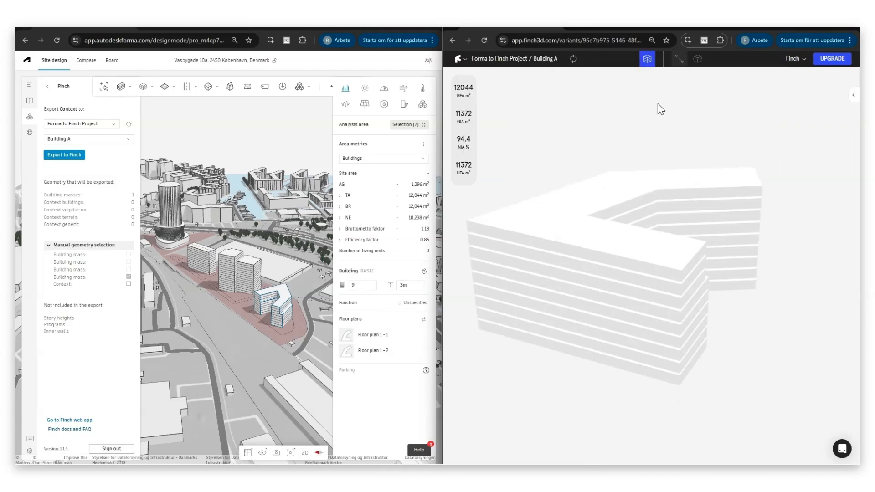
- Show the edge lines of the Building A mass and set the program of its lower storeys to Residential
{"action": "left_click", "coordinate": [696, 59]}
{"action": "scroll", "coordinate": [743, 211], "scroll_direction": "down", "scroll_amount": 3}
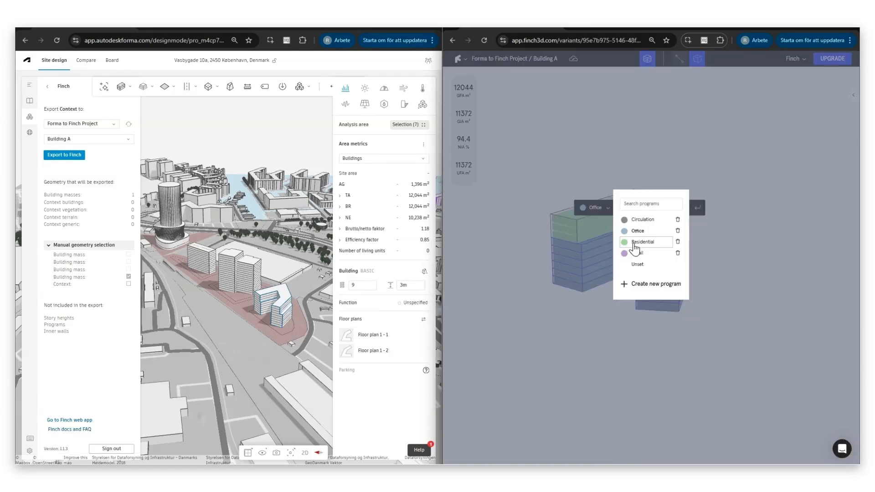
{"action": "left_click", "coordinate": [633, 245]}
- Set the program of Building A's ground floor to Retail and view the mass as a whole
{"action": "scroll", "coordinate": [638, 239], "scroll_direction": "up", "scroll_amount": 5}
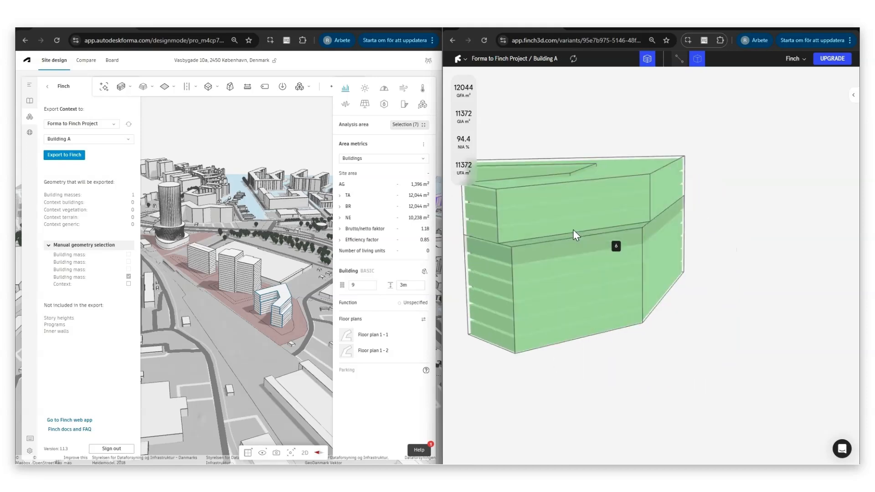
{"action": "left_click", "coordinate": [666, 369]}
{"action": "left_click", "coordinate": [590, 257]}
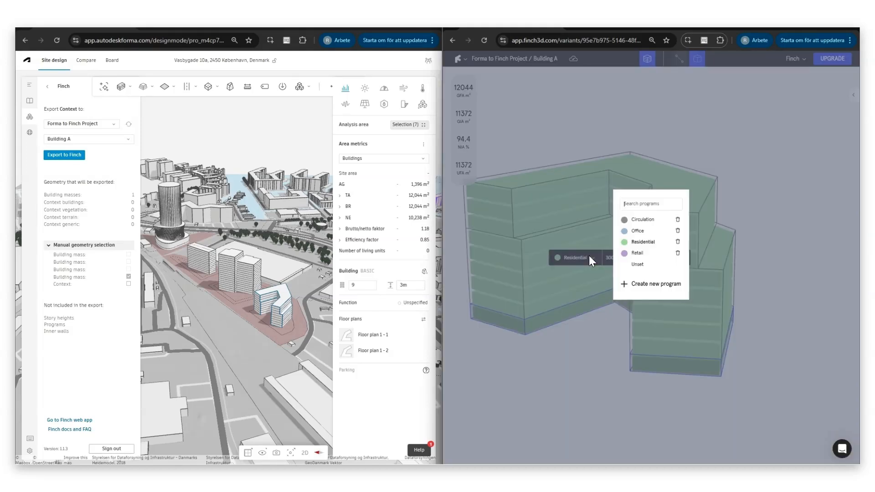
{"action": "left_click", "coordinate": [636, 252]}
{"action": "scroll", "coordinate": [647, 256], "scroll_direction": "down", "scroll_amount": 5}
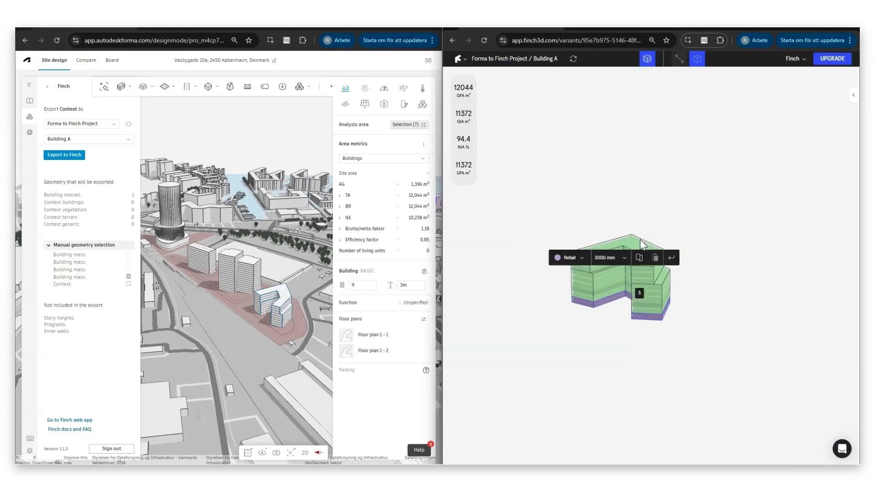
{"action": "scroll", "coordinate": [651, 254], "scroll_direction": "up", "scroll_amount": 3}
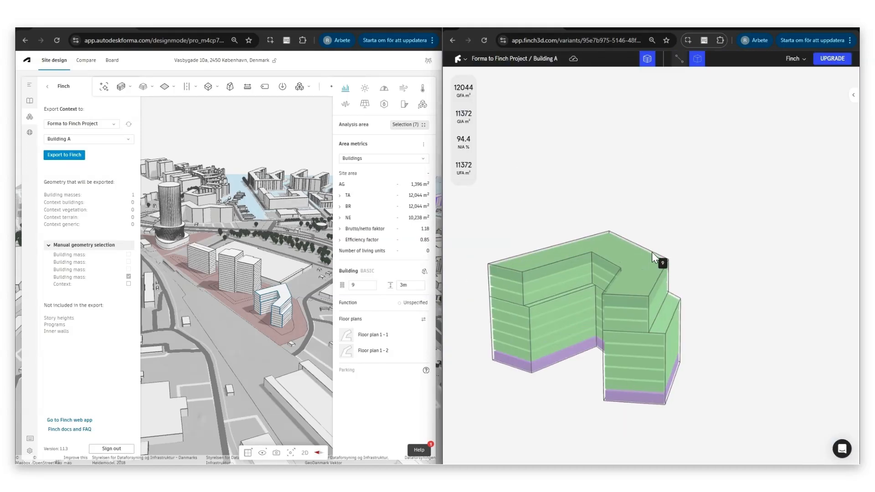